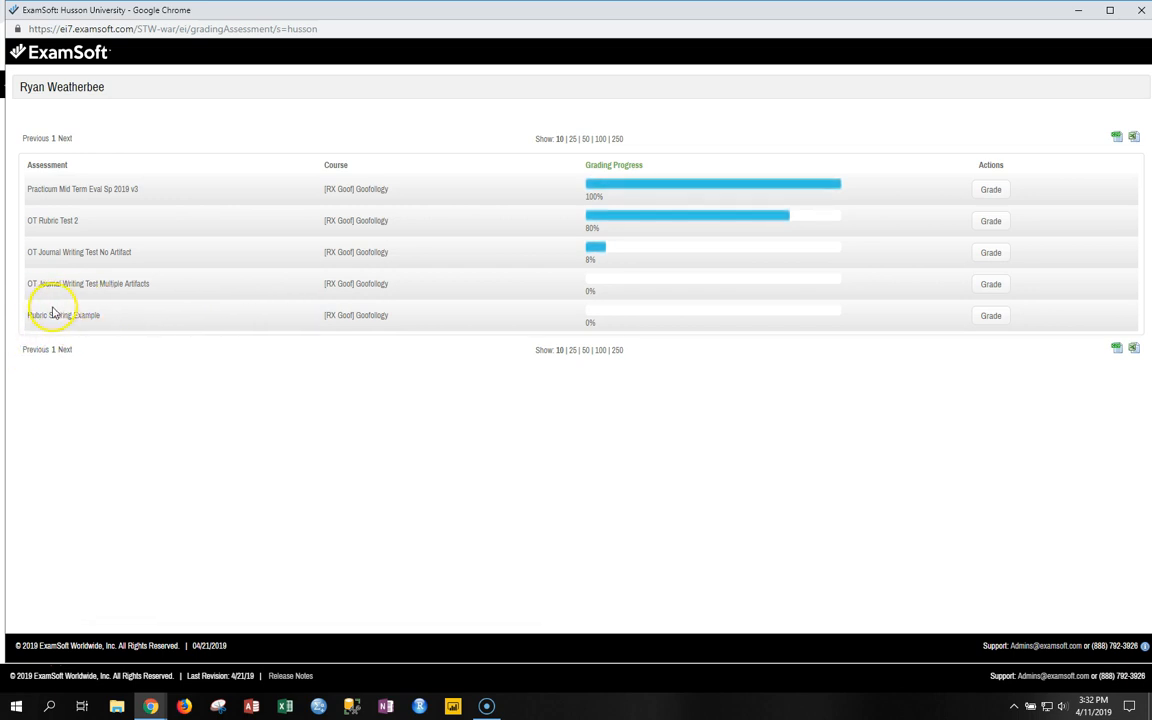
# Open the Rubric Scoring Example assessment for grading and bring up the first exam taker's rubric sheet
pyautogui.click(993, 316)
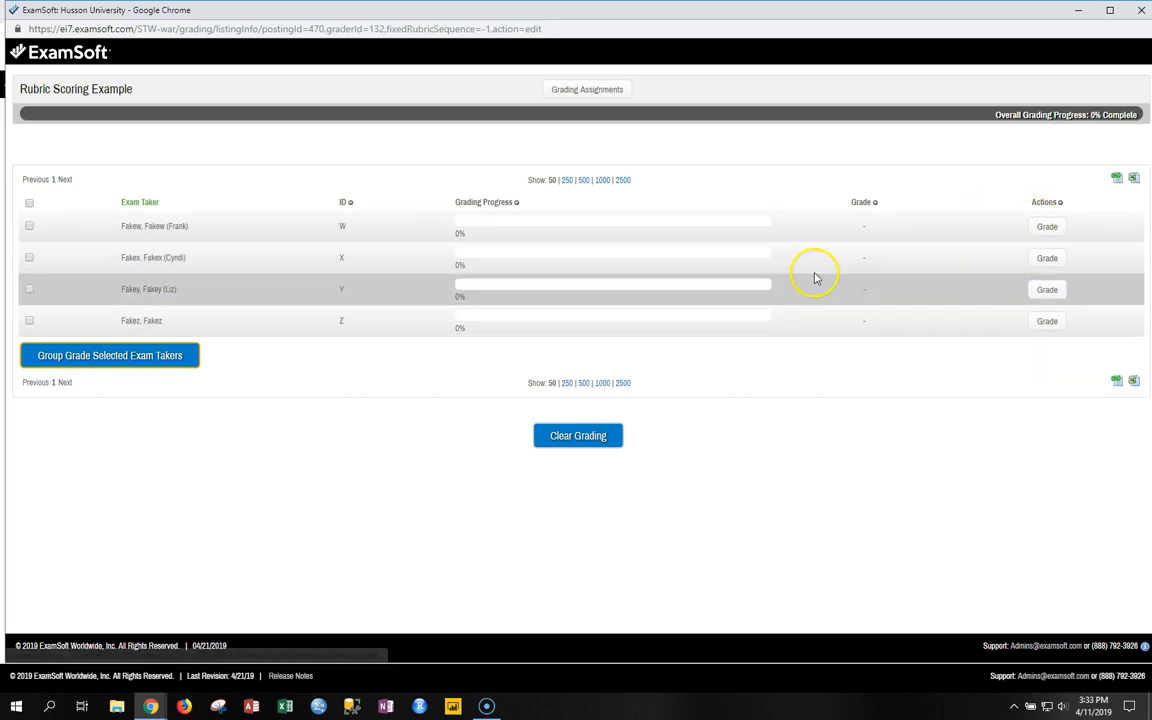
pyautogui.click(1048, 229)
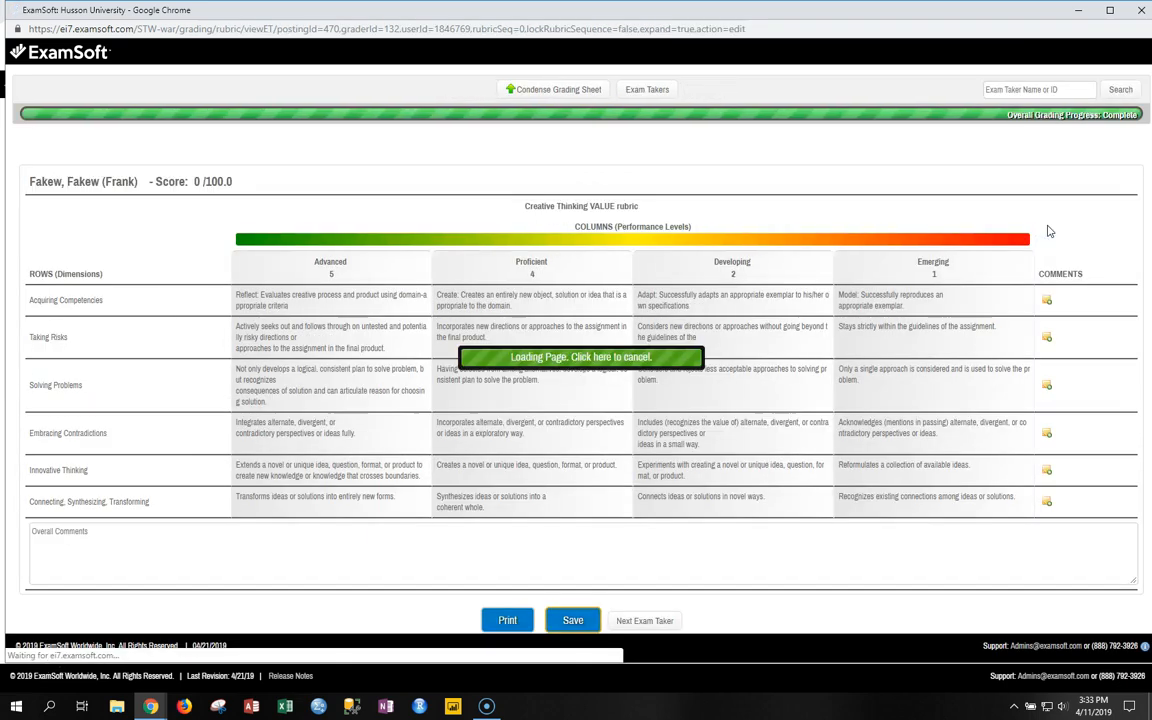
pyautogui.click(790, 292)
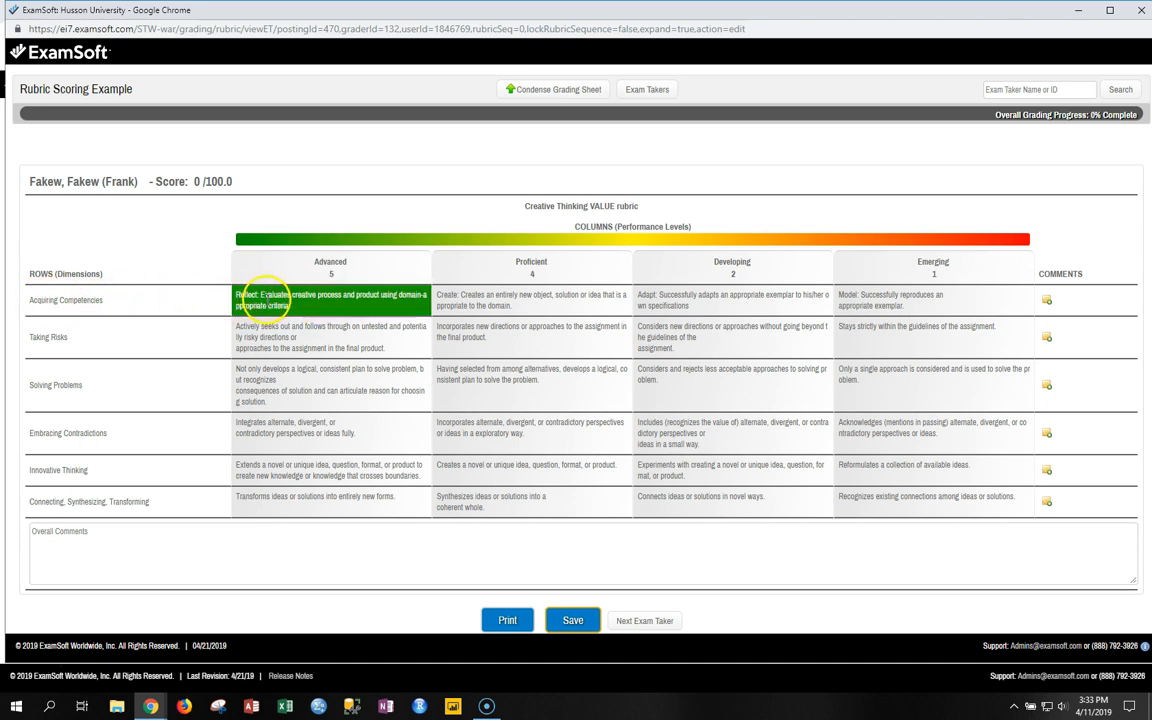
# Rate the first exam taker's six rubric rows, in order, Advanced, Proficient, Developing, Proficient, Advanced and Developing
pyautogui.click(343, 300)
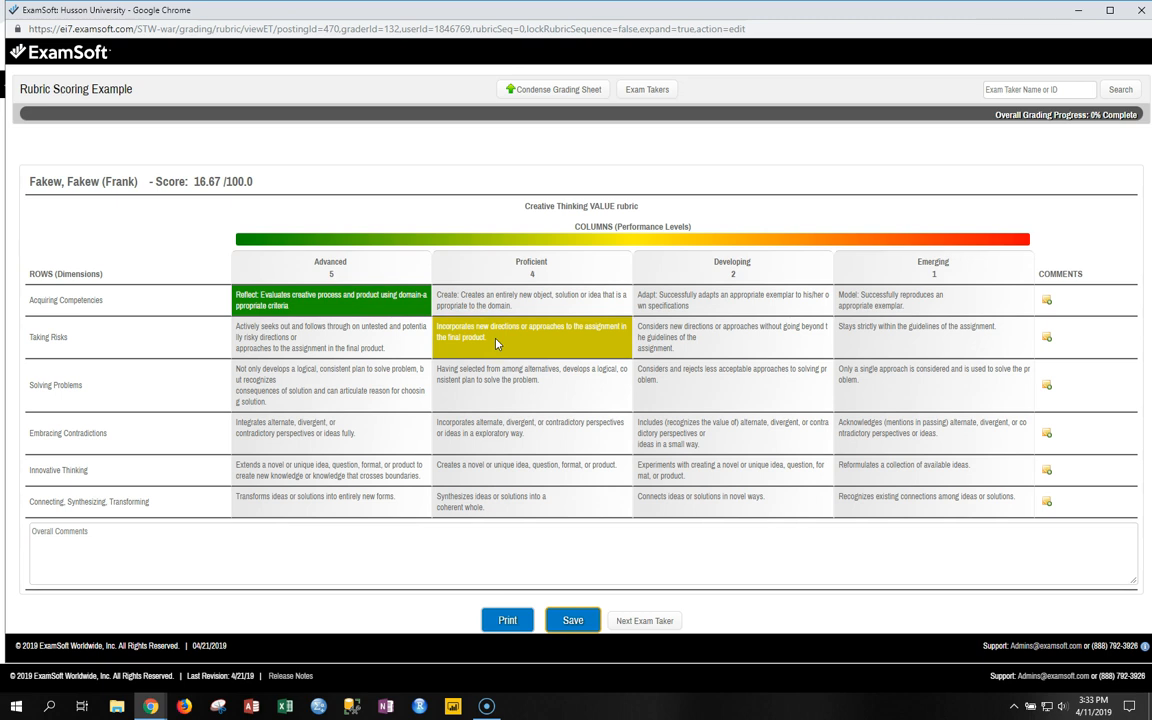
pyautogui.click(493, 336)
pyautogui.click(667, 388)
pyautogui.click(549, 432)
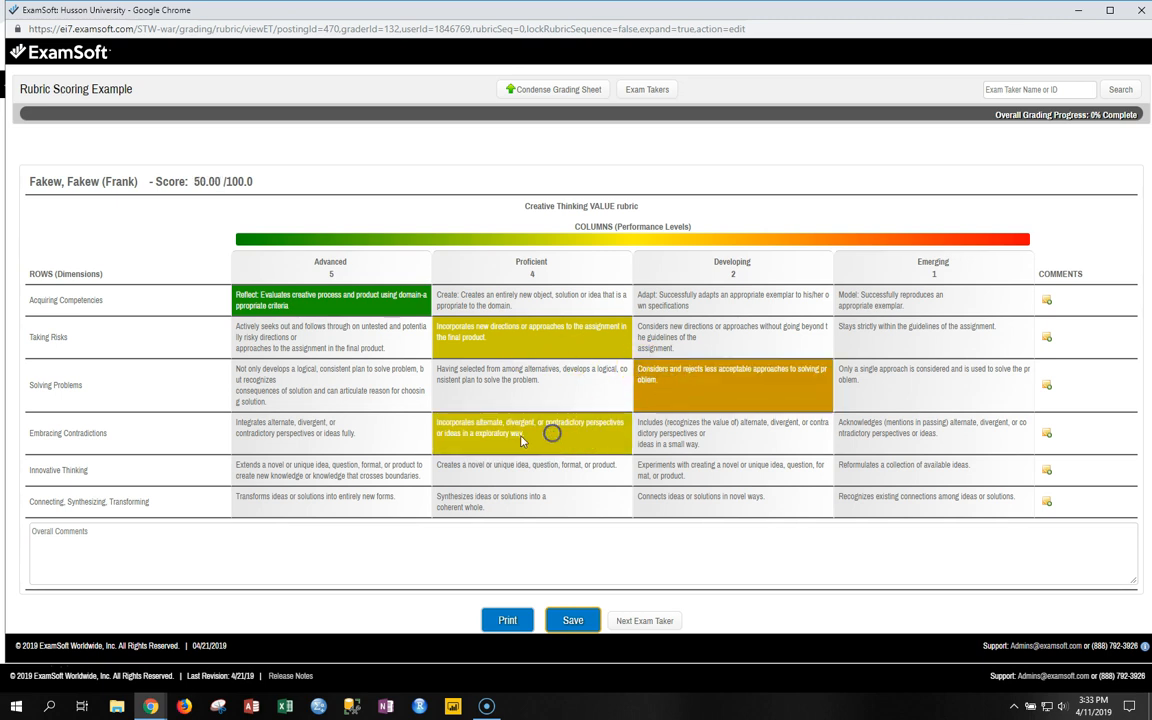
pyautogui.click(398, 467)
pyautogui.click(538, 497)
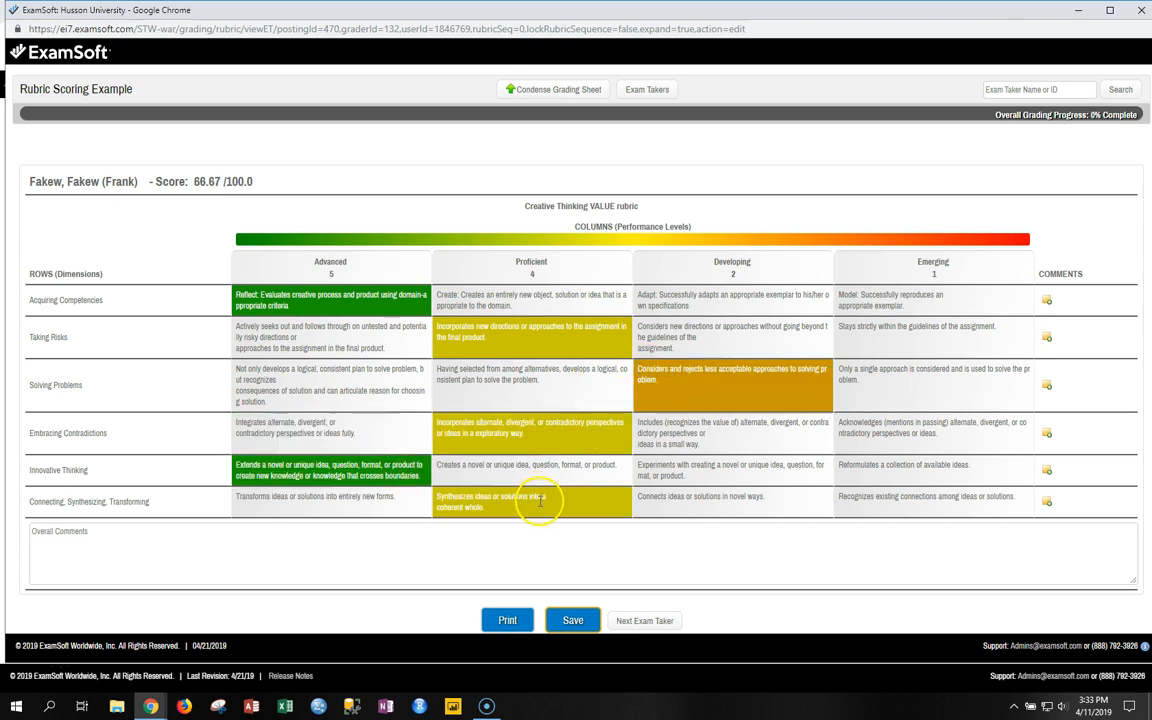
pyautogui.click(695, 497)
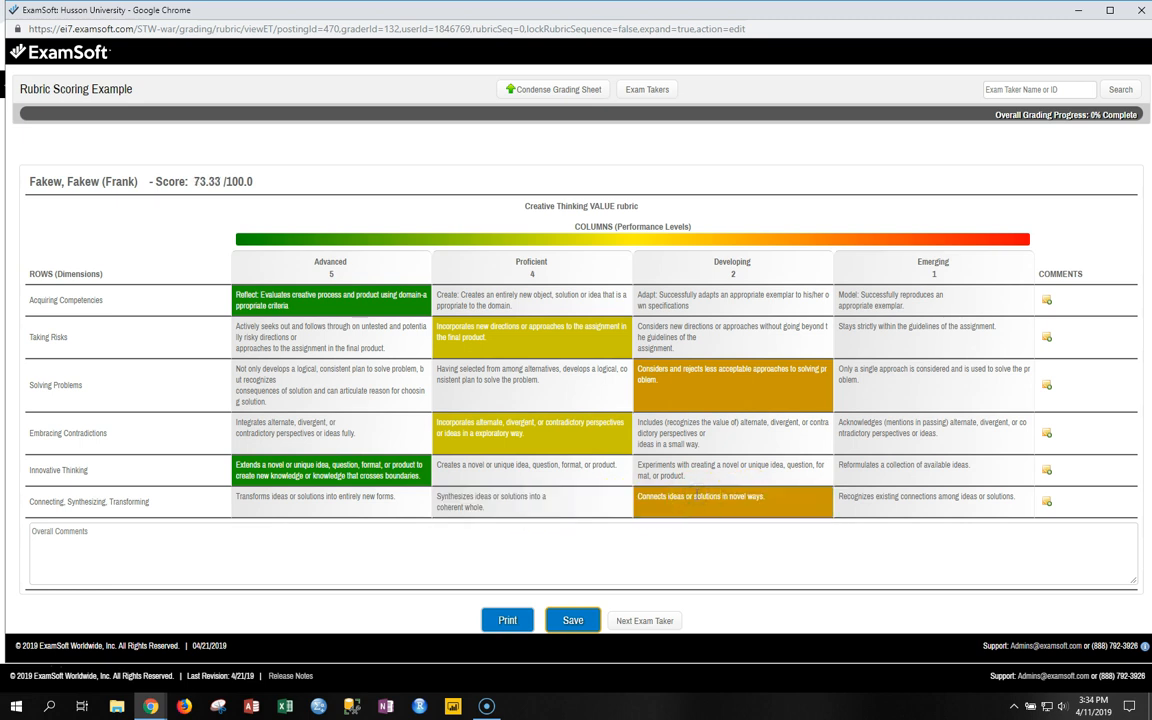
pyautogui.click(805, 330)
pyautogui.click(628, 298)
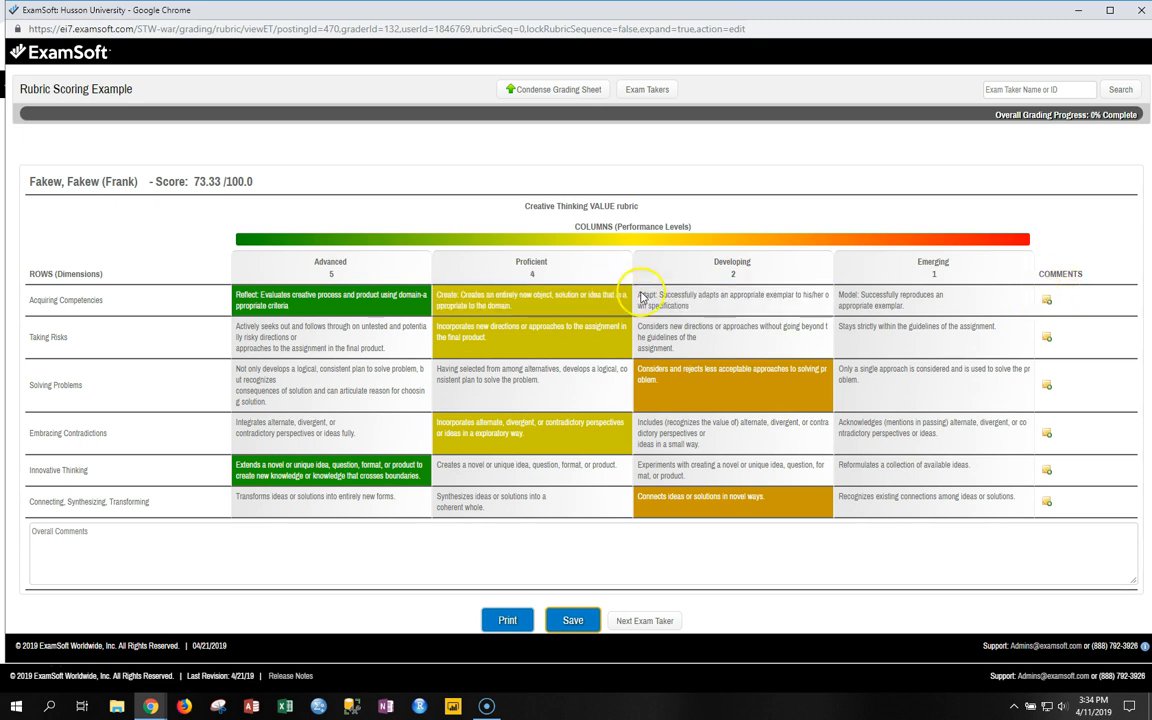
# Attach the comment "Add comment" to the Acquiring Competencies row and save the exam taker's grades
pyautogui.click(1046, 300)
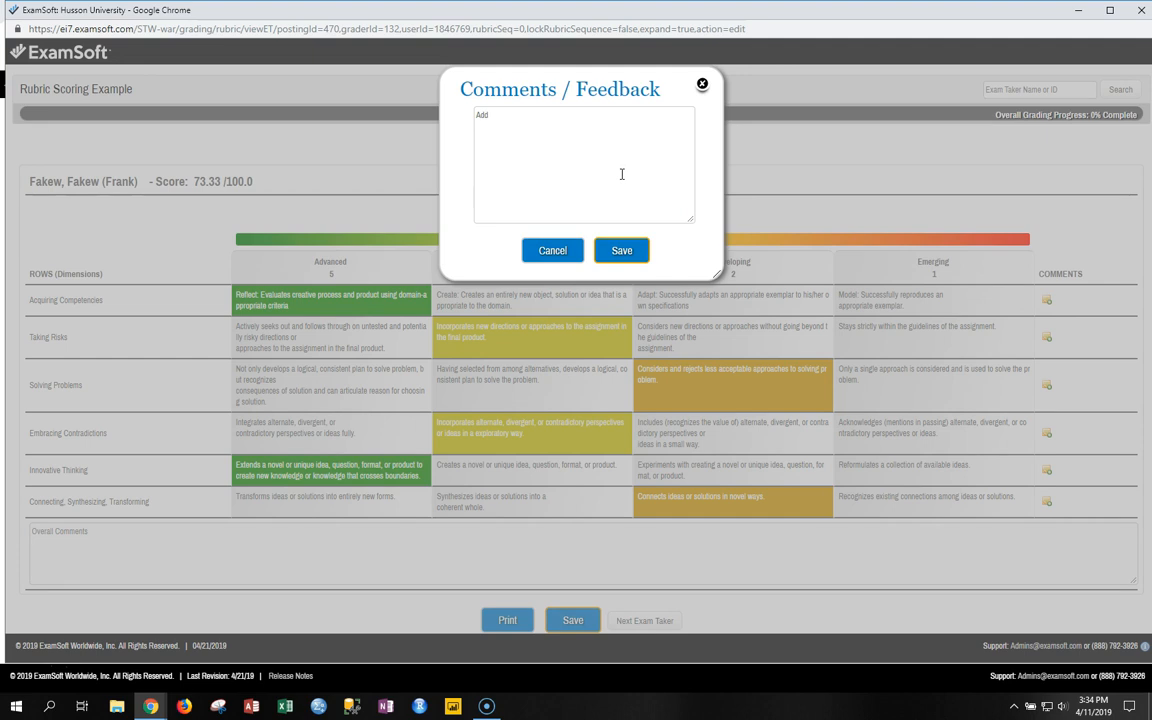
pyautogui.write('Add comment')
pyautogui.click(621, 250)
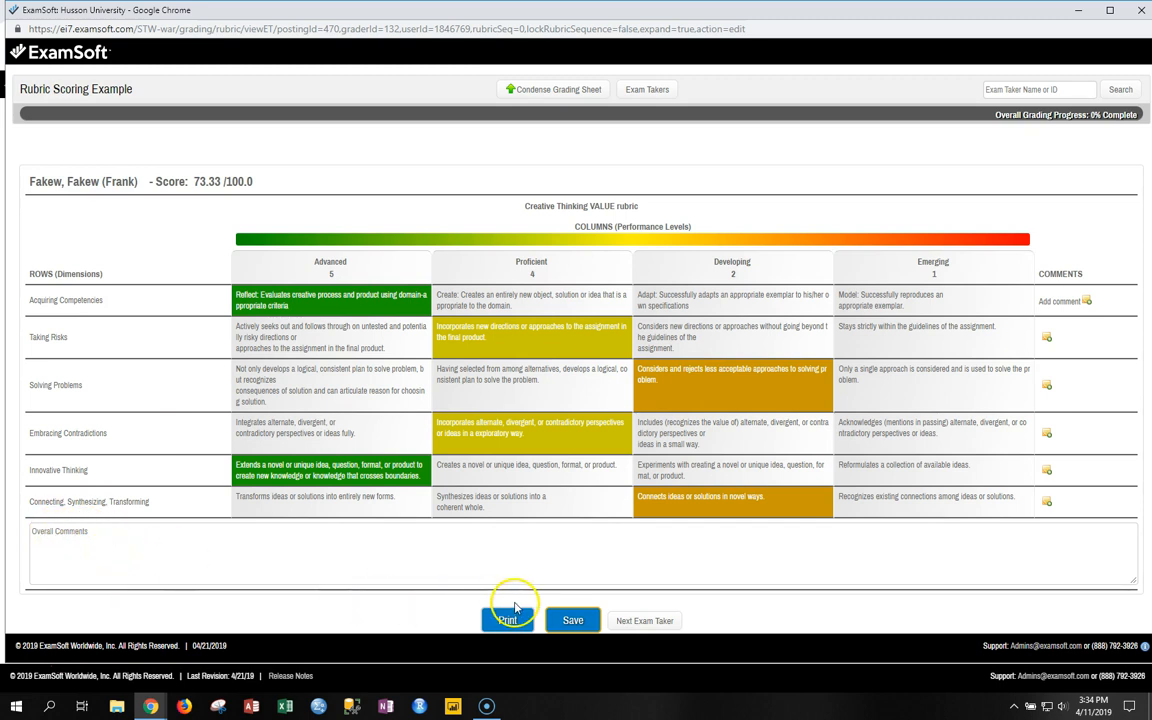
pyautogui.click(580, 620)
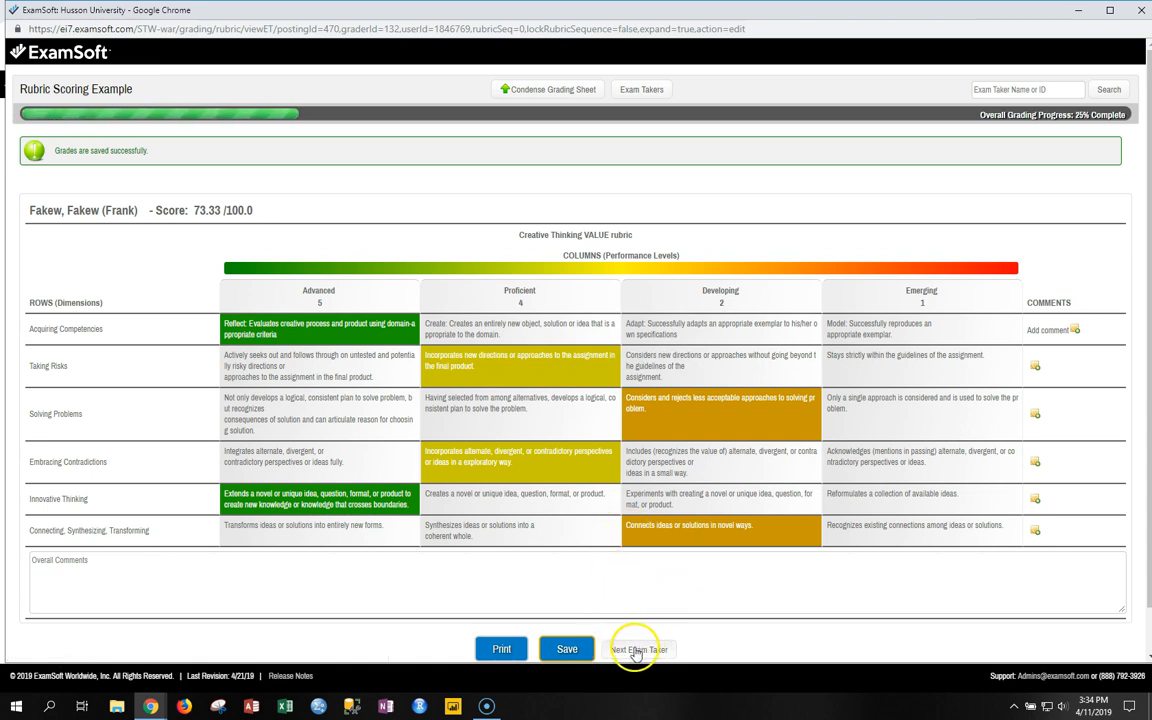
# Go to the next exam taker and rate the six rubric rows, in order, Advanced, Proficient, Developing, Proficient, Developing and Emerging
pyautogui.click(647, 652)
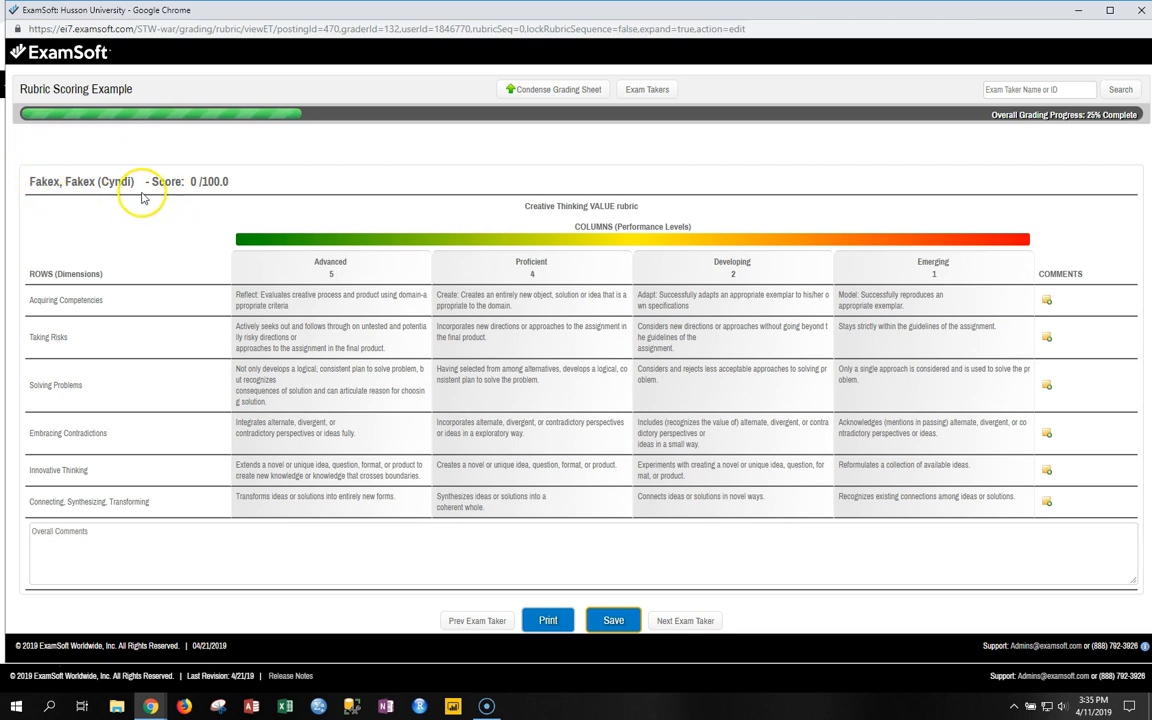
pyautogui.click(300, 298)
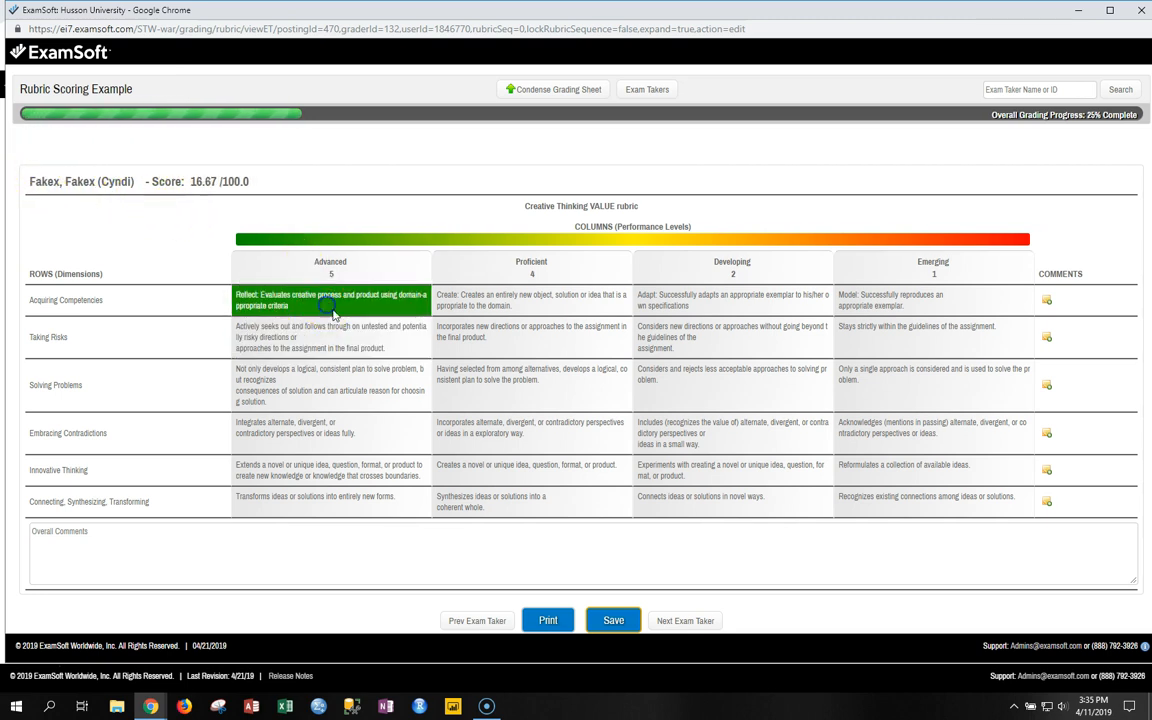
pyautogui.click(450, 345)
pyautogui.click(450, 380)
pyautogui.click(645, 380)
pyautogui.click(545, 428)
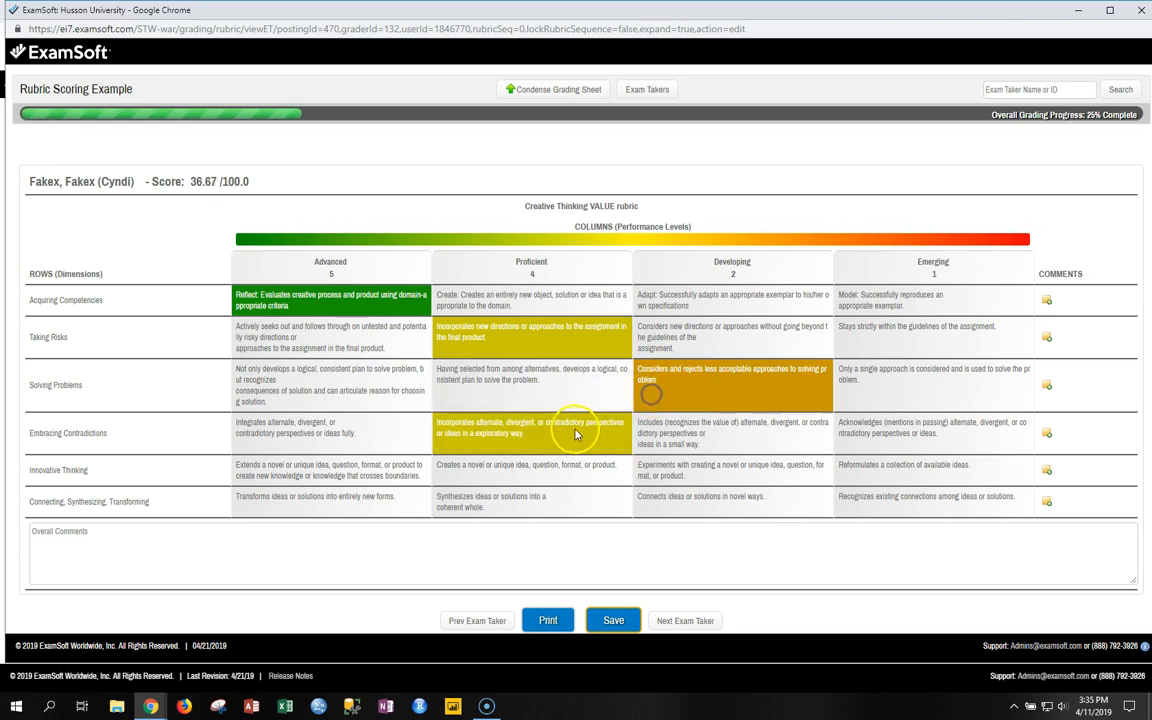
pyautogui.click(657, 472)
pyautogui.click(873, 500)
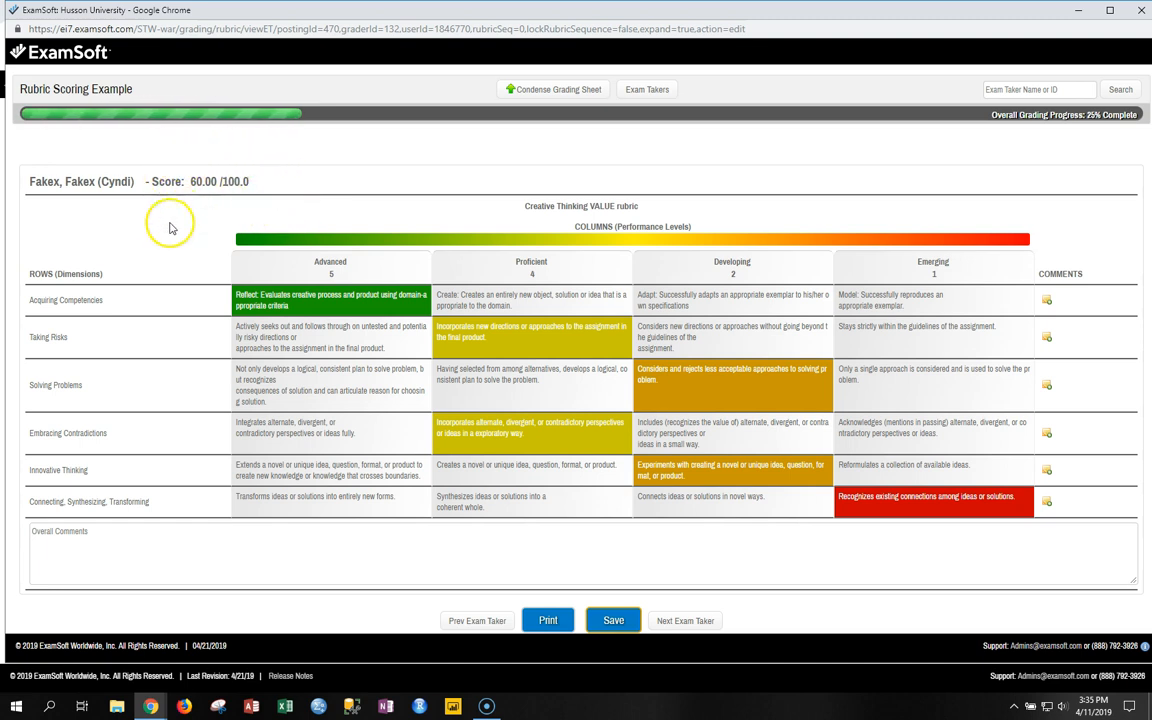
# Change the second exam taker's Connecting, Synthesizing, Transforming rating to Advanced and save the grades
pyautogui.click(388, 502)
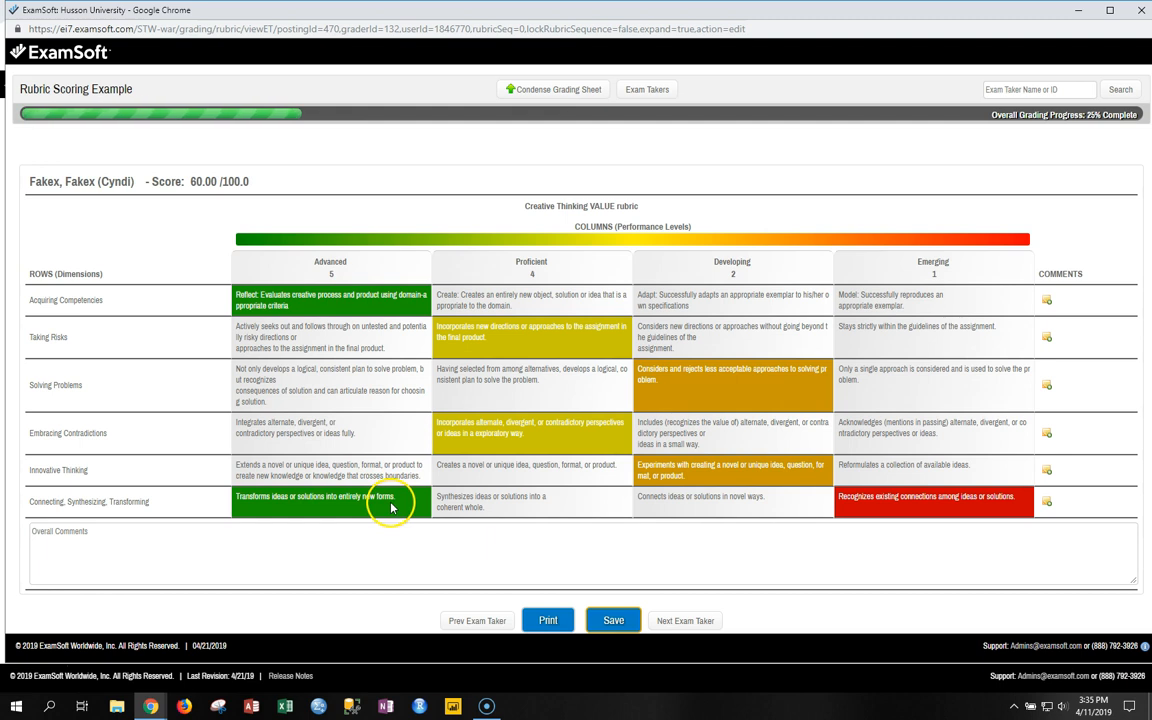
pyautogui.click(393, 566)
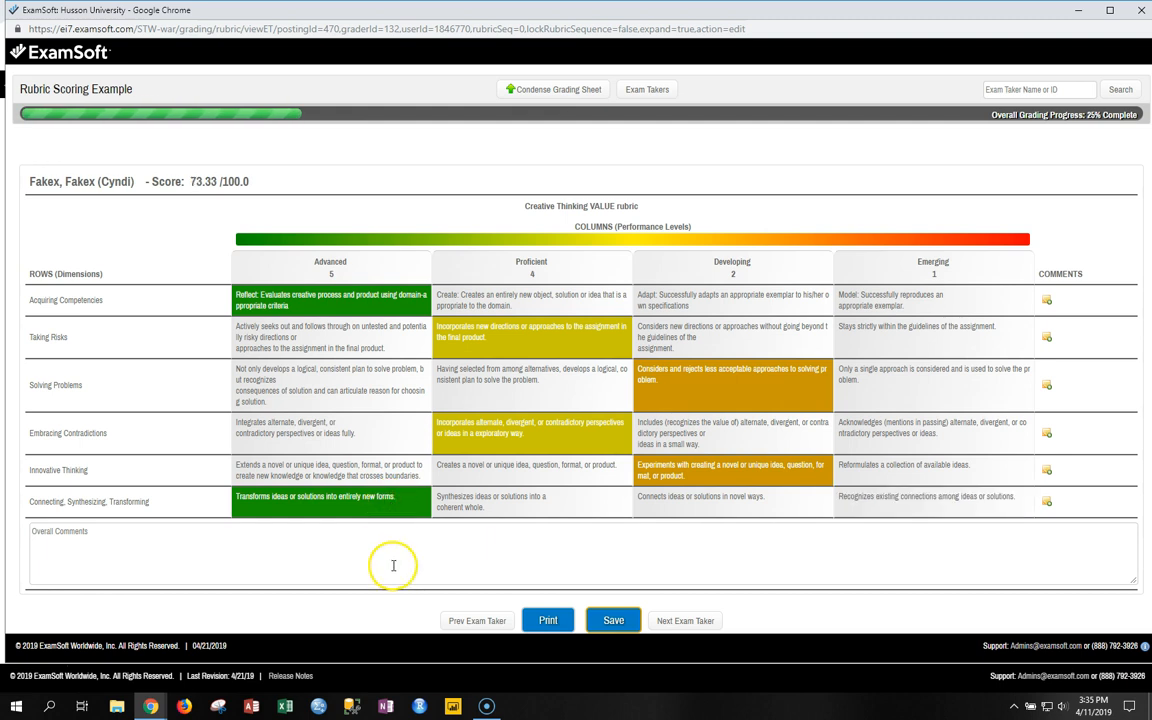
pyautogui.click(613, 622)
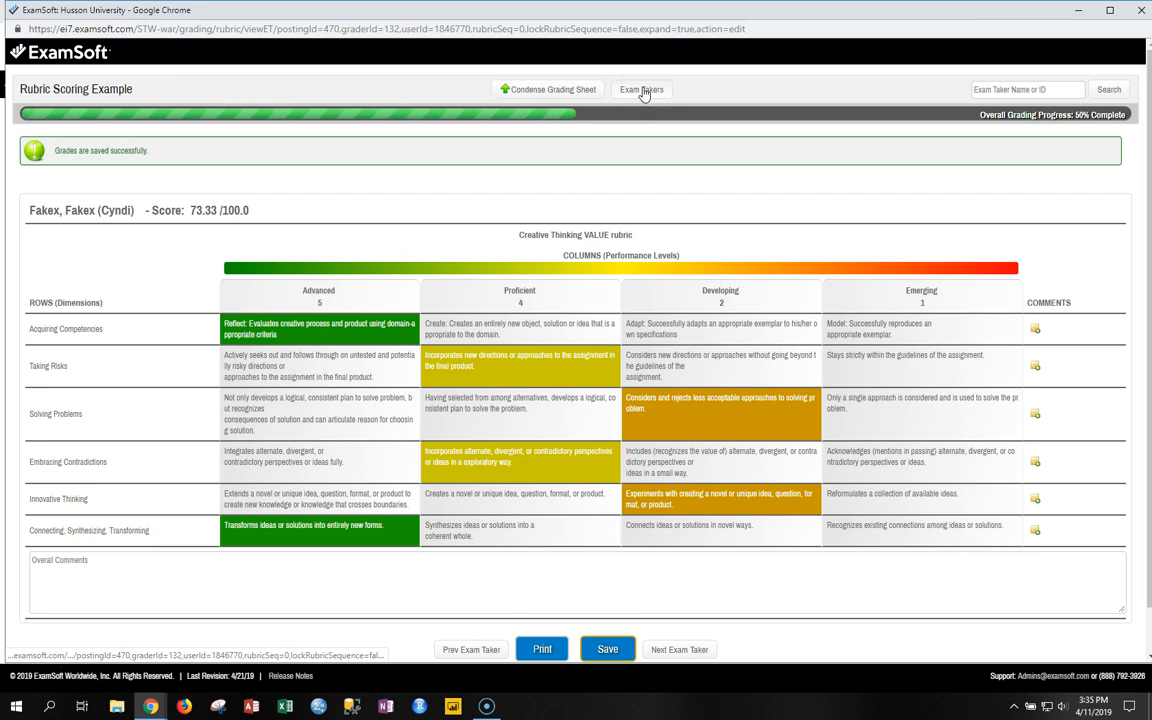
# Review the grading progress in the exam taker list and in the overview of grading assignments
pyautogui.click(642, 91)
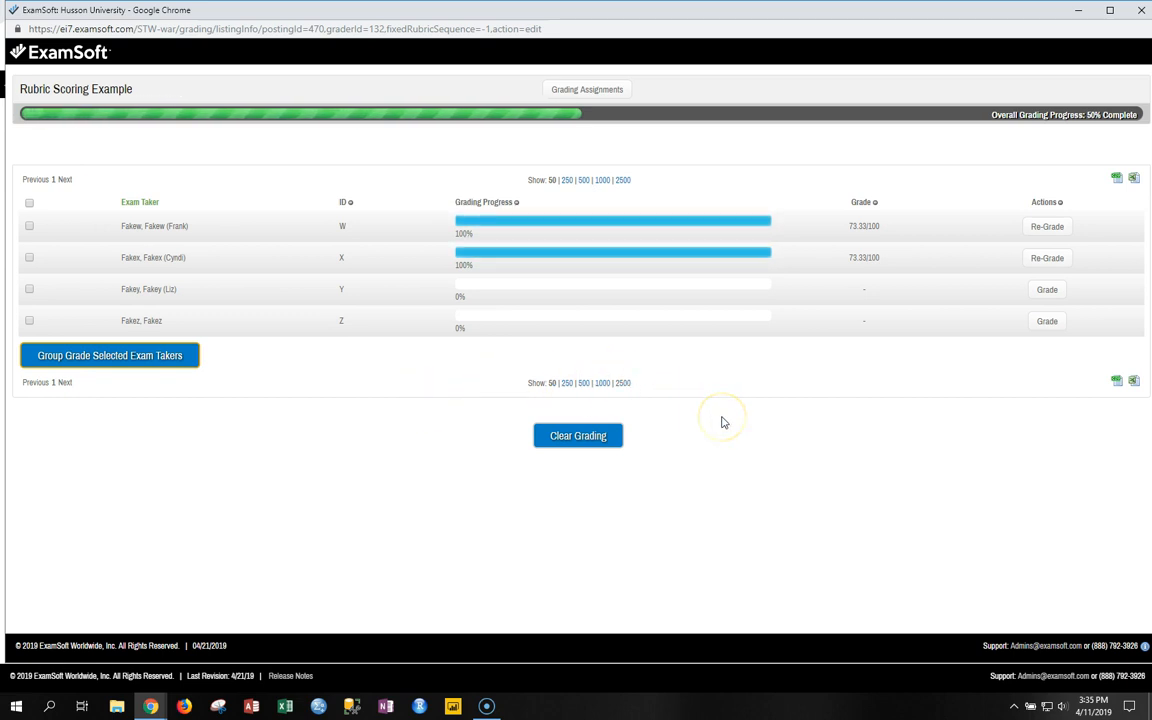
pyautogui.click(616, 92)
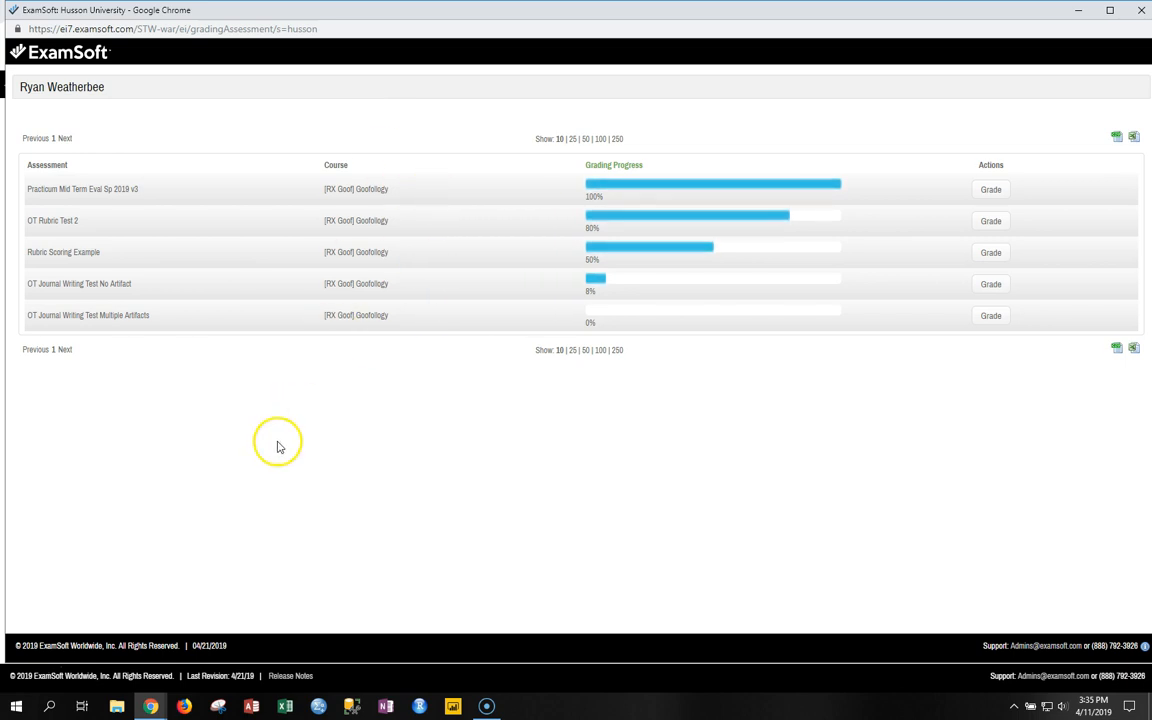
# Close the separate grading window and log out of the faculty account
pyautogui.moveTo(740, 13); pyautogui.dragTo(625, 23)
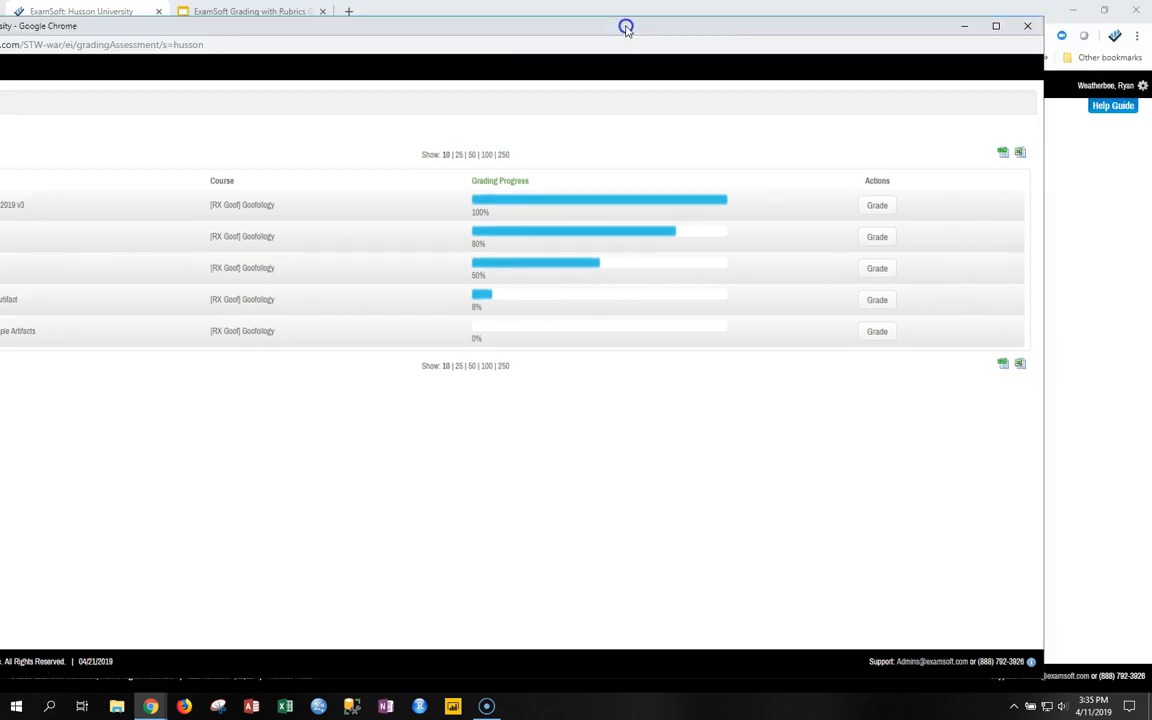
pyautogui.click(1027, 25)
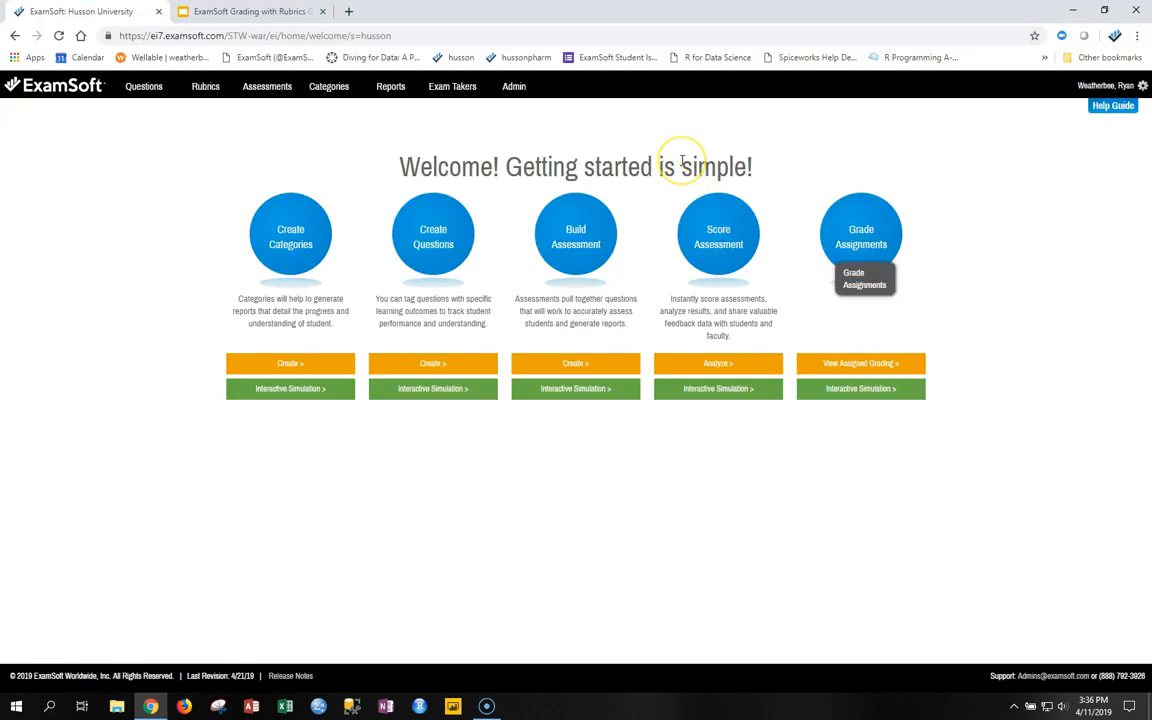
pyautogui.click(1110, 86)
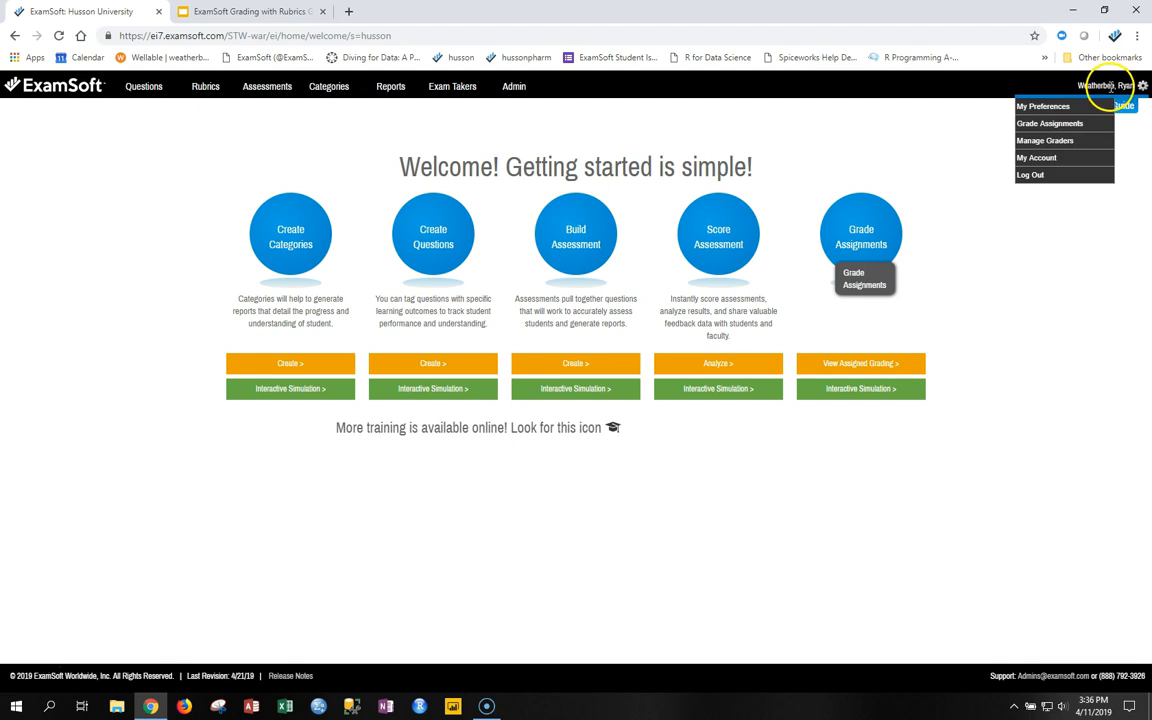
pyautogui.click(1054, 174)
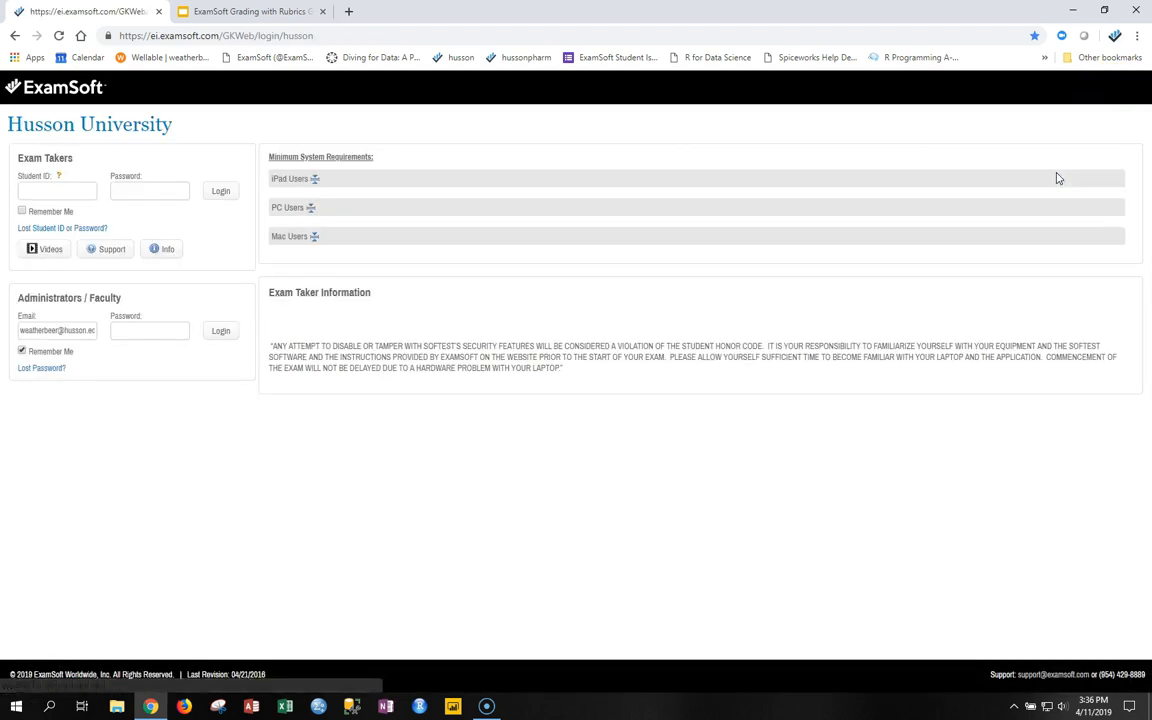